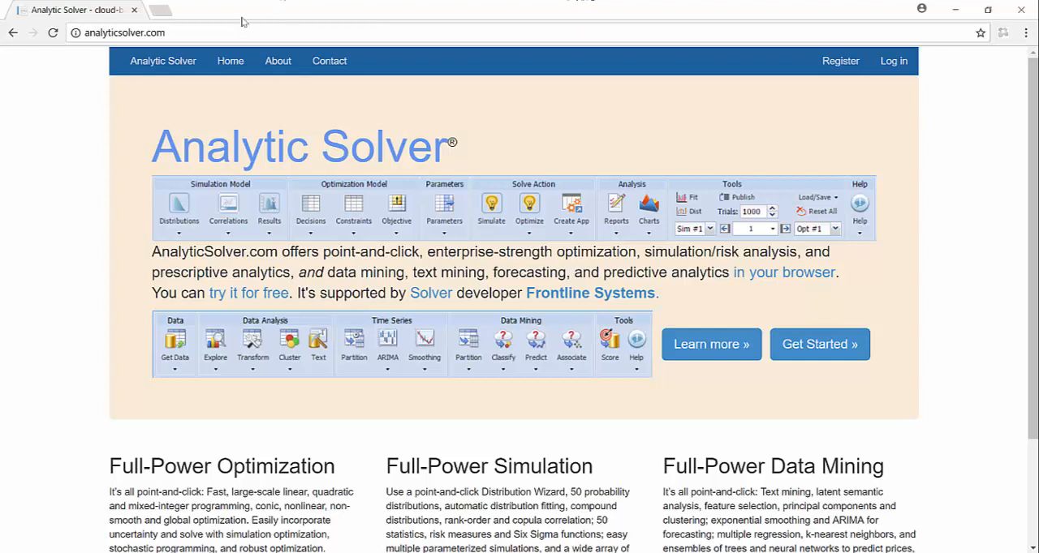
Log in to the Analytic Solver site with the saved account credentials and get started with the online spreadsheet application.
{"action": "left_click", "coordinate": [194, 36]}
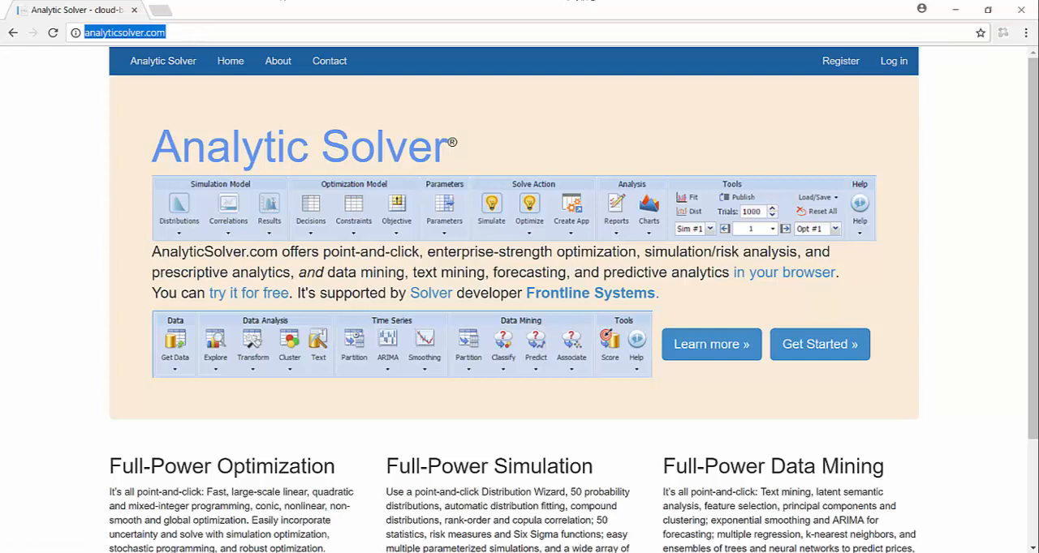
{"action": "left_click", "coordinate": [894, 62]}
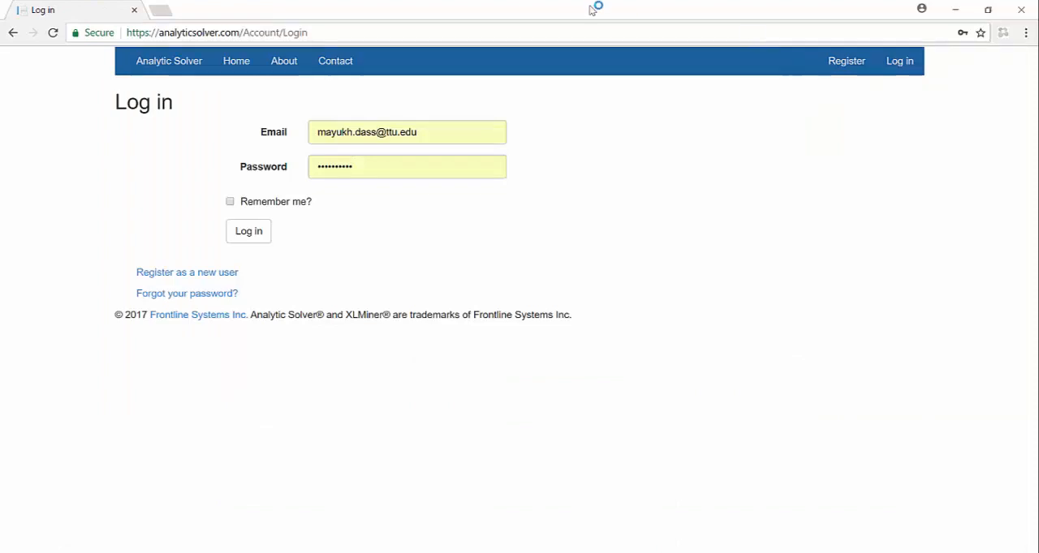
{"action": "left_click", "coordinate": [248, 232]}
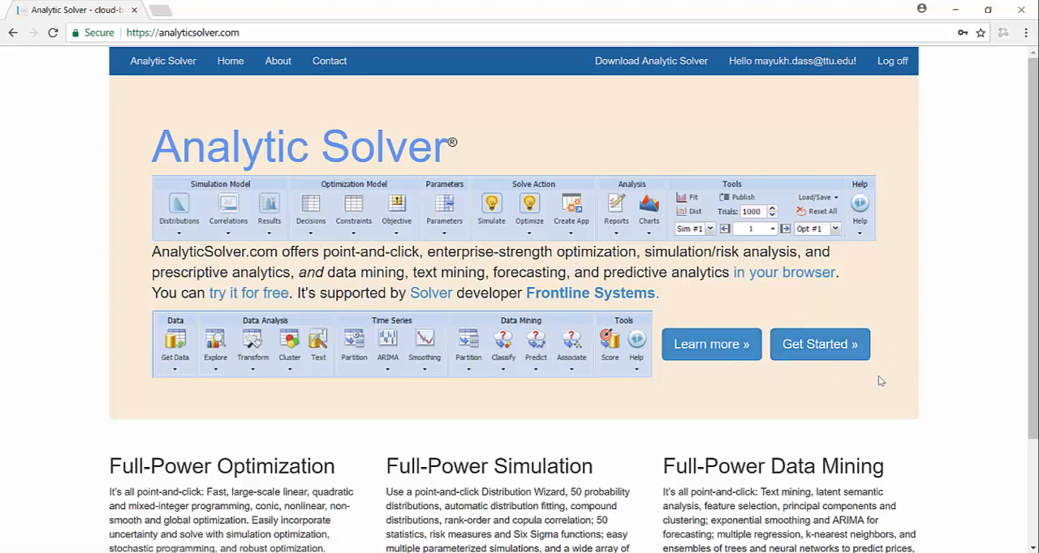
{"action": "left_click", "coordinate": [825, 358]}
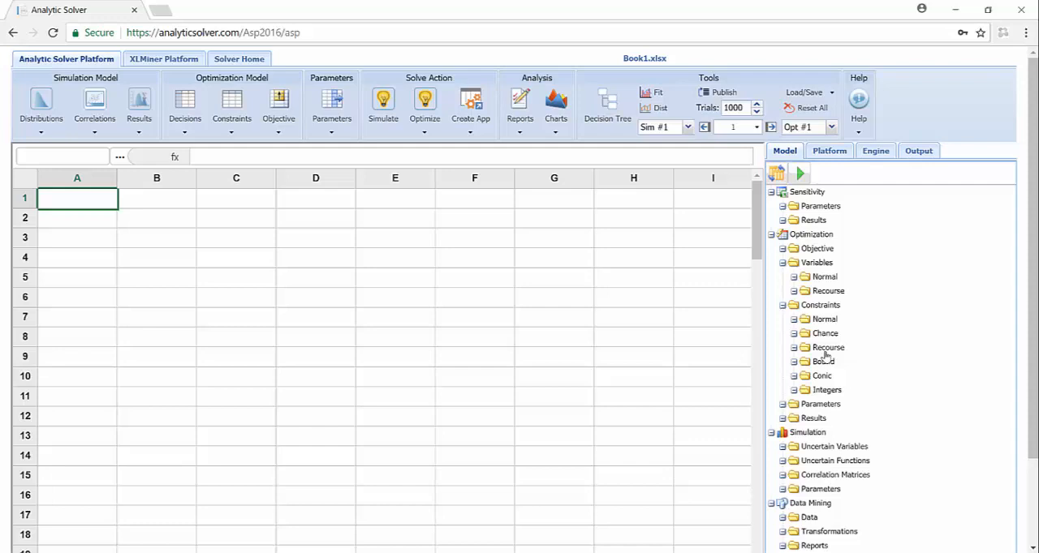
Load the 2017 version at analyticsolver.com/Asp2017/asp, turn off its welcome dialog on startup and close the dialog.
{"action": "left_click", "coordinate": [281, 34]}
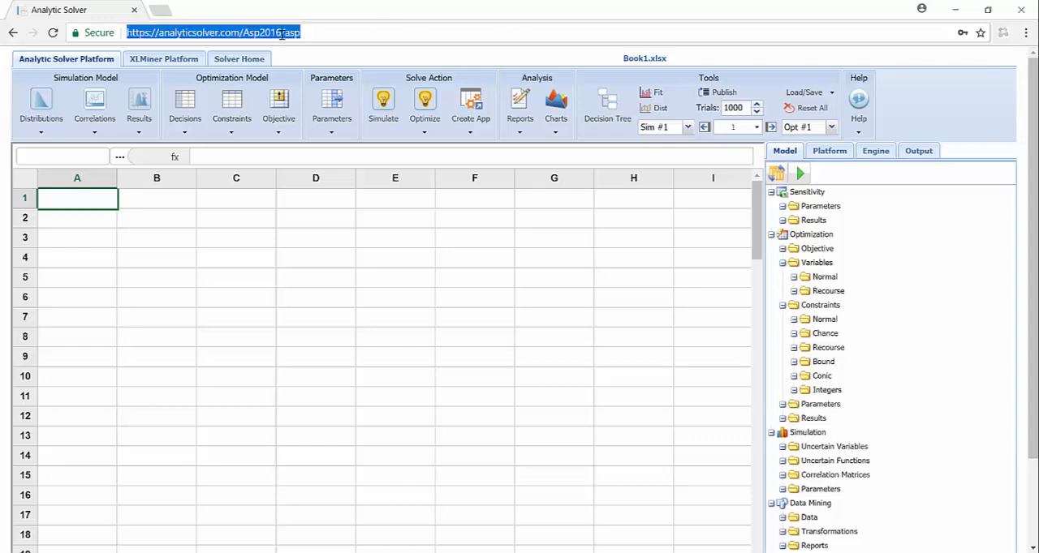
{"action": "left_click", "coordinate": [282, 34]}
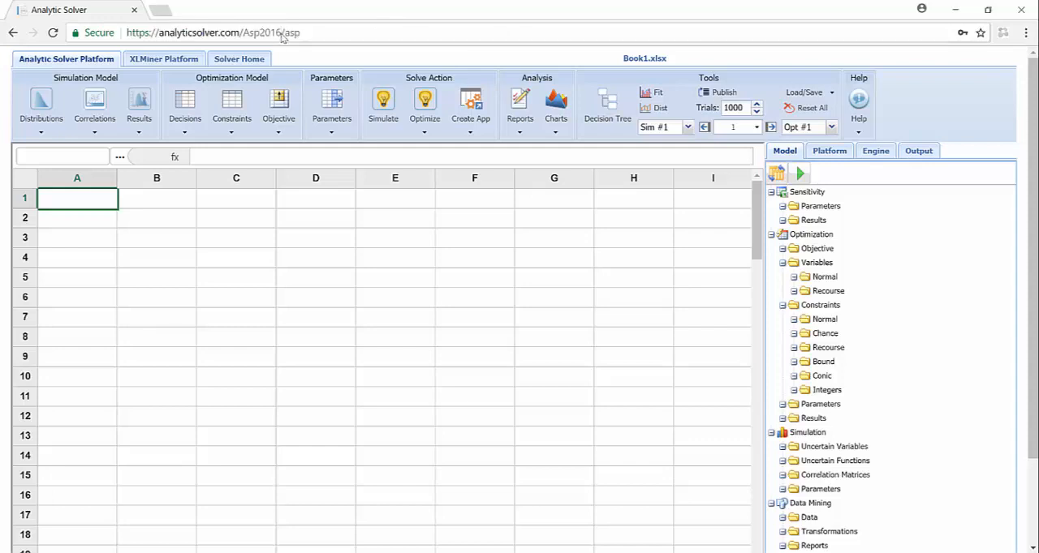
{"action": "key", "text": "BackSpace"}
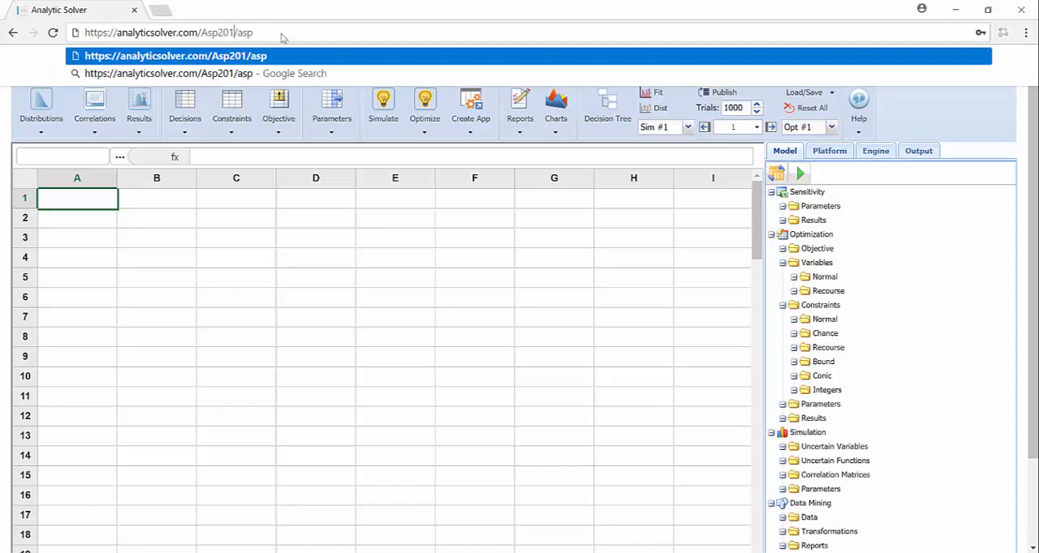
{"action": "type", "text": "7"}
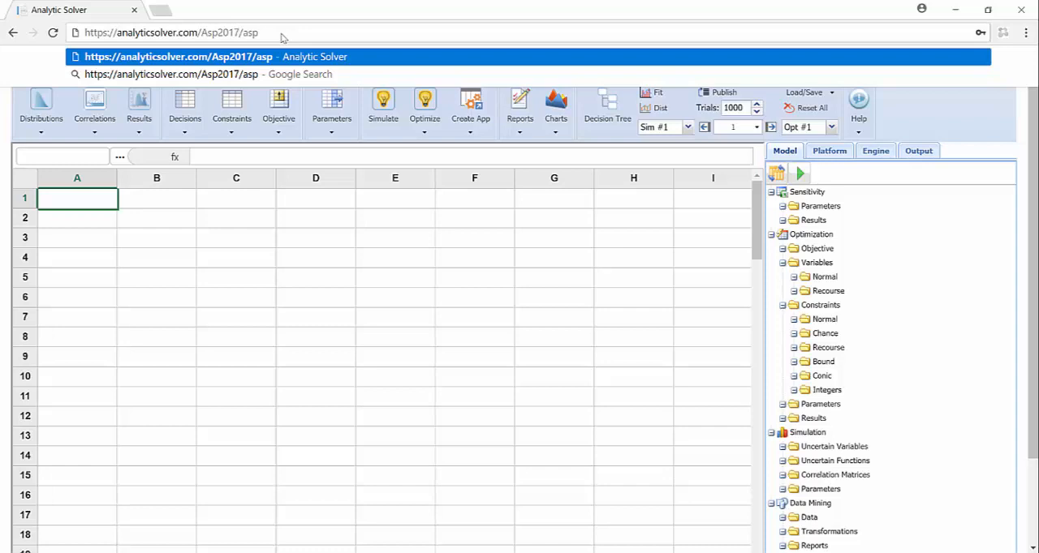
{"action": "key", "text": "Return"}
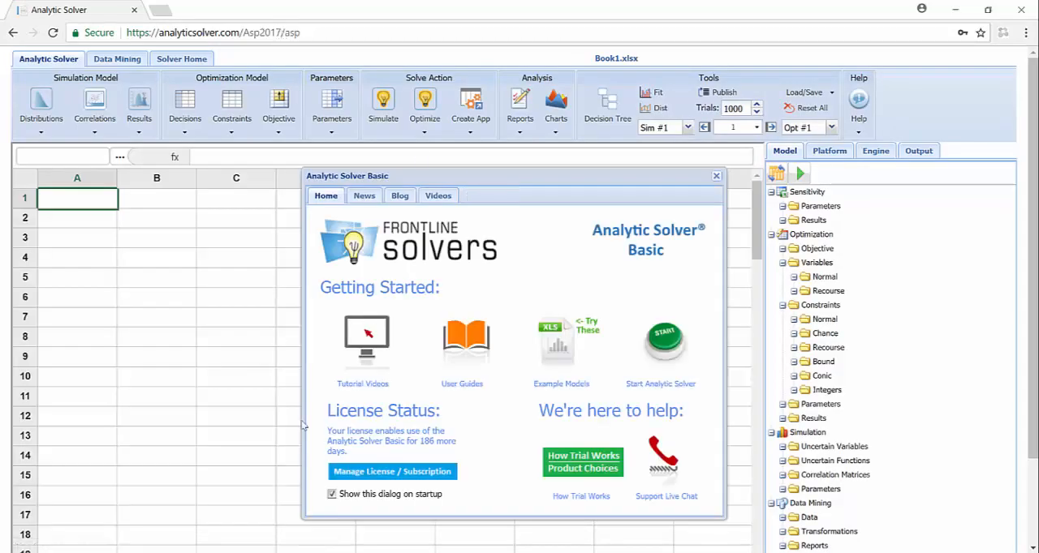
{"action": "left_click", "coordinate": [331, 494]}
{"action": "left_click", "coordinate": [716, 177]}
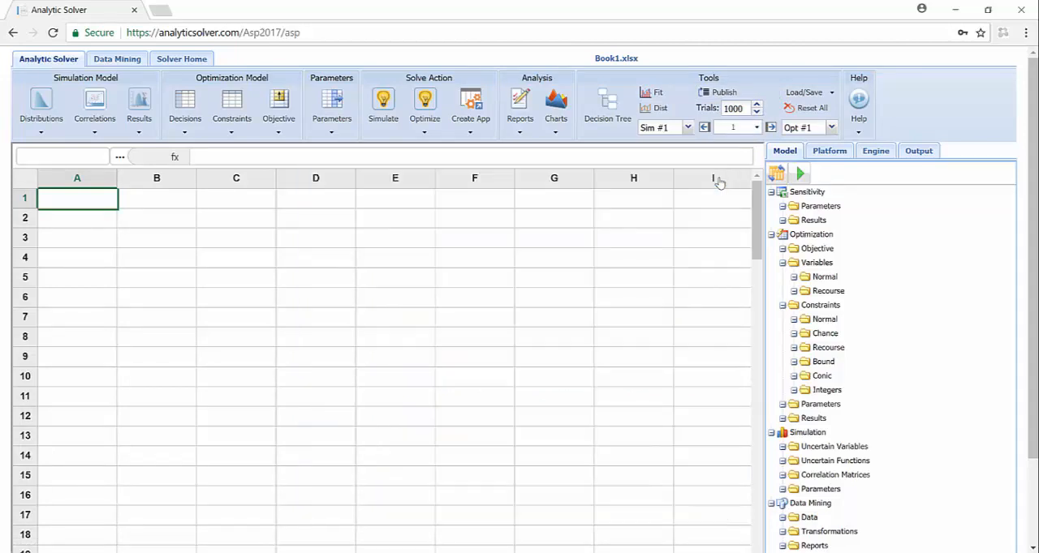
Open the workbook AmtrakPassengers.xlsx from other sources on the computer.
{"action": "left_click", "coordinate": [172, 61]}
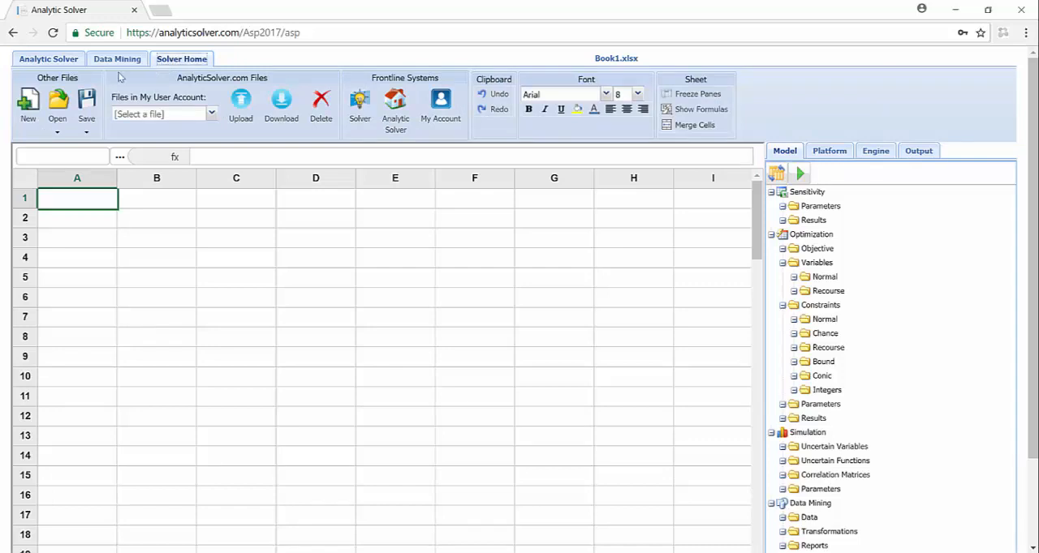
{"action": "left_click", "coordinate": [59, 135]}
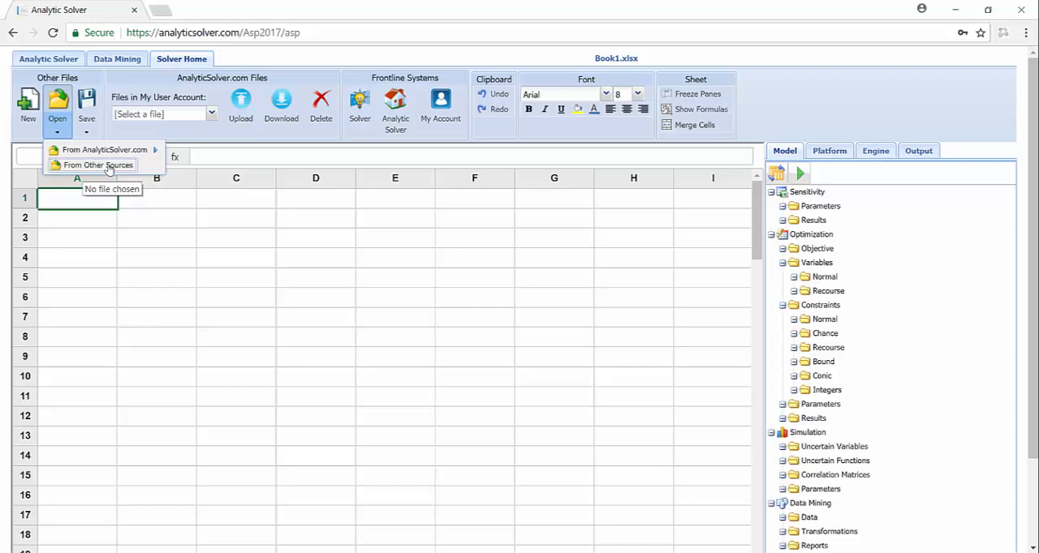
{"action": "mouse_move", "coordinate": [111, 151]}
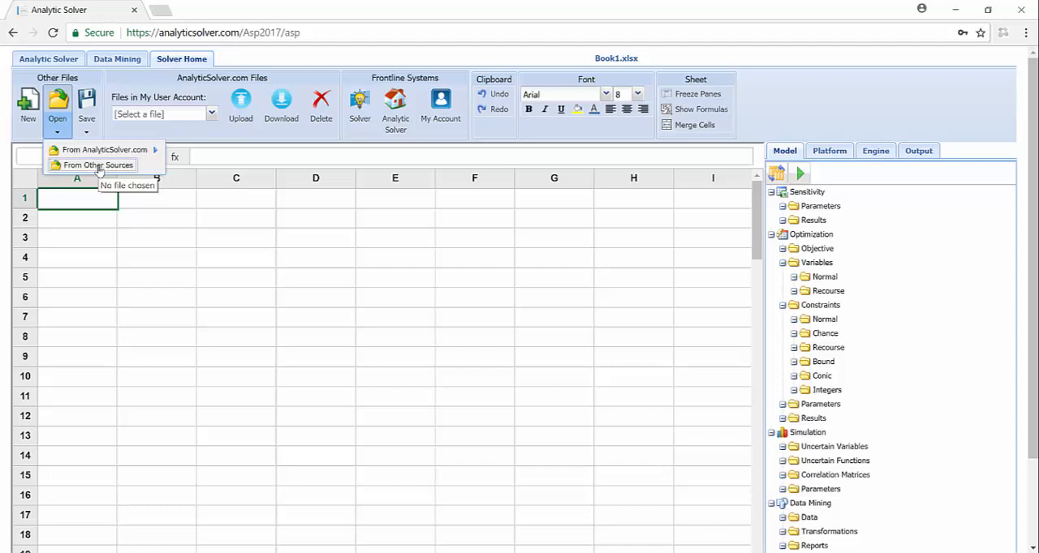
{"action": "left_click", "coordinate": [98, 166]}
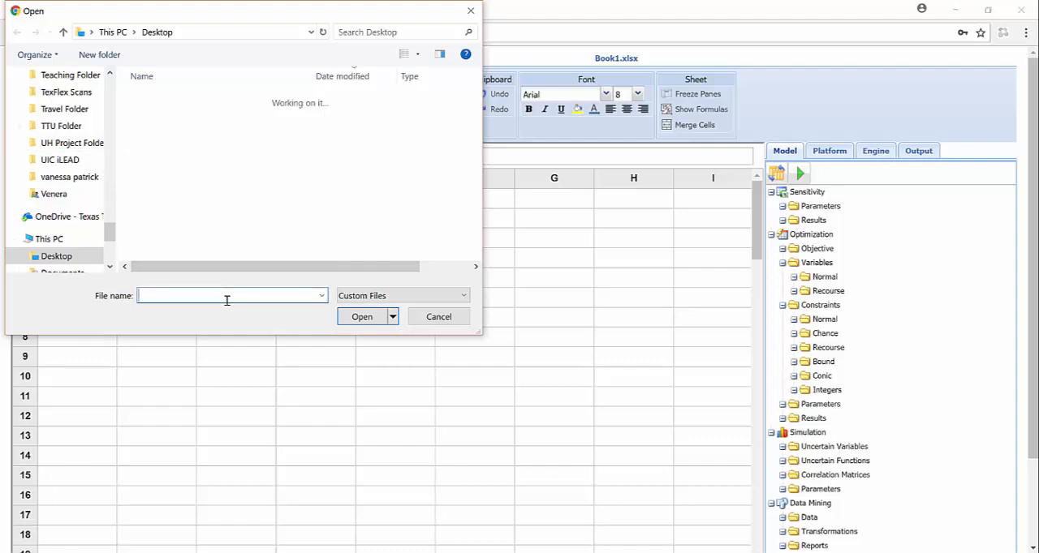
{"action": "type", "text": "A"}
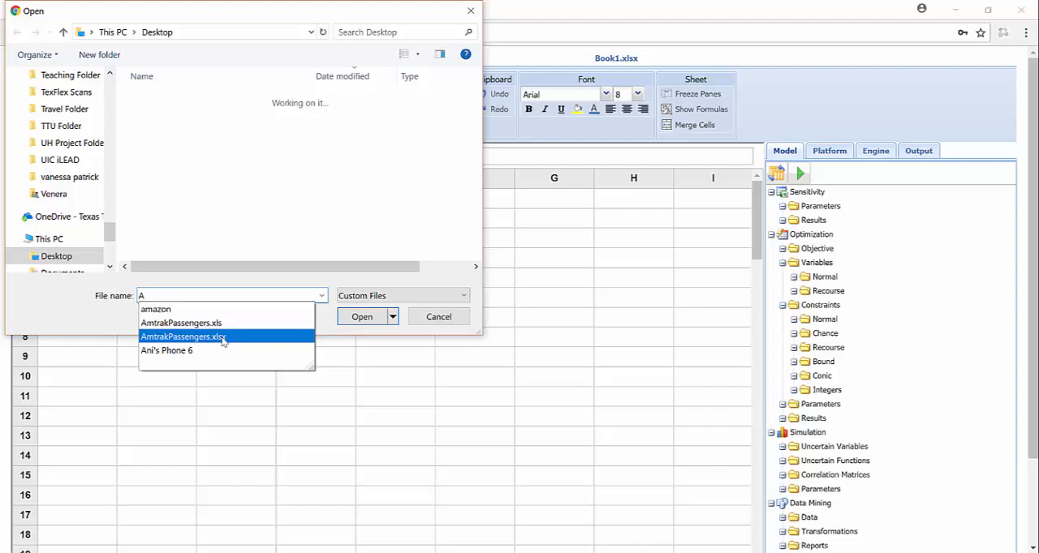
{"action": "left_click", "coordinate": [223, 339]}
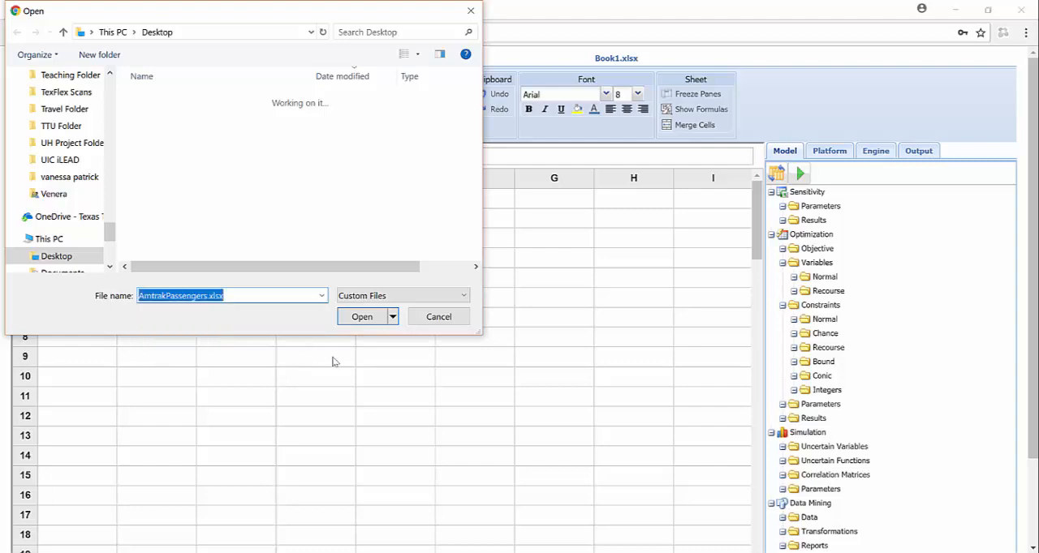
{"action": "left_click", "coordinate": [364, 318]}
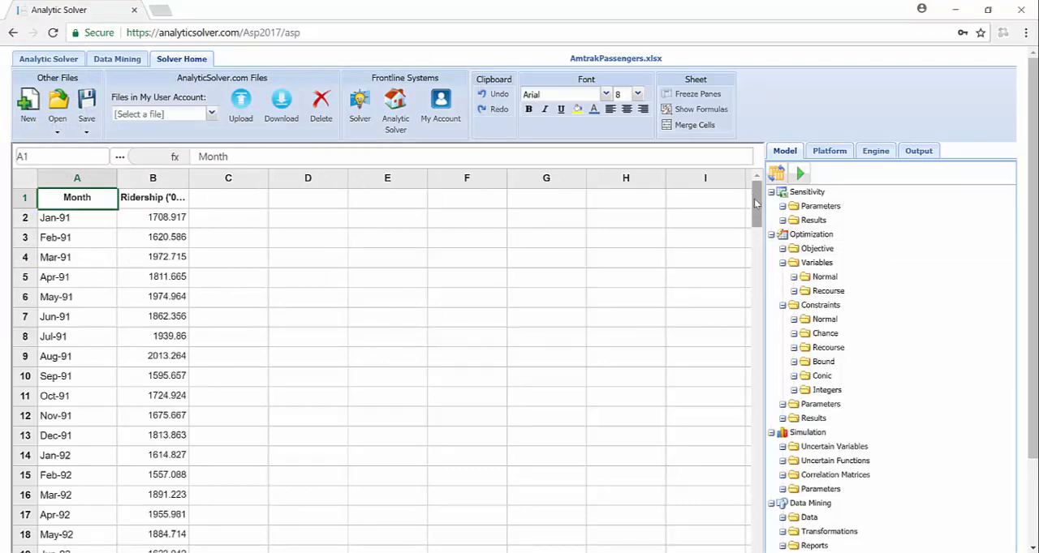
{"action": "mouse_move", "coordinate": [755, 203]}
{"action": "left_mouse_down"}
{"action": "mouse_move", "coordinate": [767, 529]}
{"action": "mouse_move", "coordinate": [756, 491]}
{"action": "mouse_move", "coordinate": [758, 203]}
{"action": "mouse_move", "coordinate": [763, 215]}
{"action": "left_mouse_up"}
Start a Time Series partition of Sheet1, ignoring unsaved changes, and check the Month time variable and the Ridership ('000) partition variable.
{"action": "left_click", "coordinate": [121, 60]}
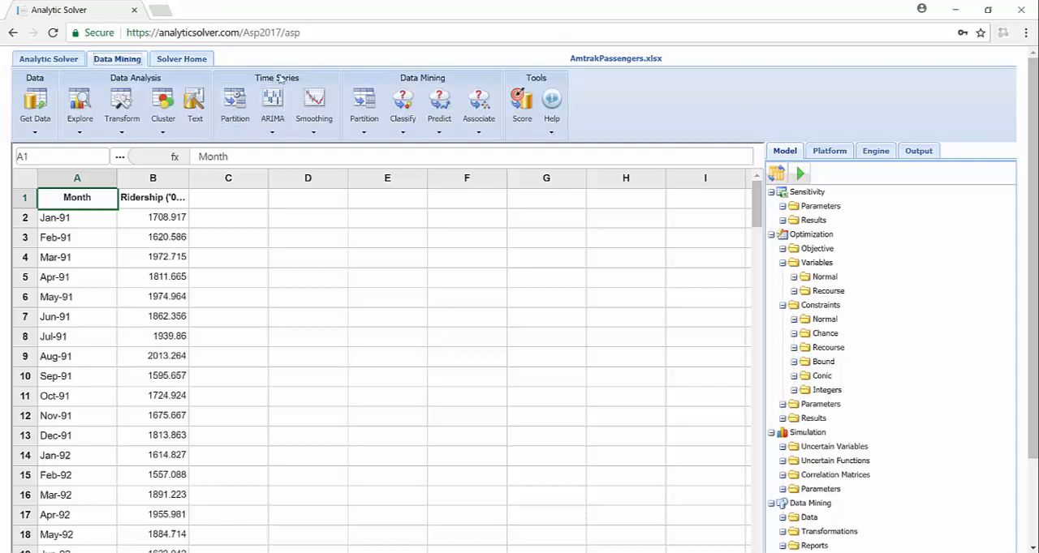
{"action": "left_click", "coordinate": [234, 98]}
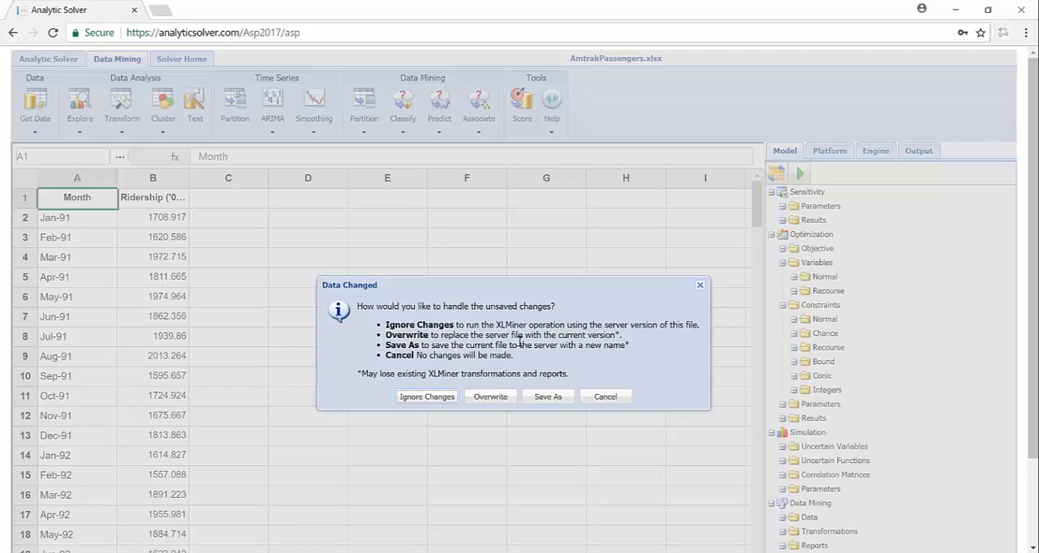
{"action": "left_click", "coordinate": [422, 396]}
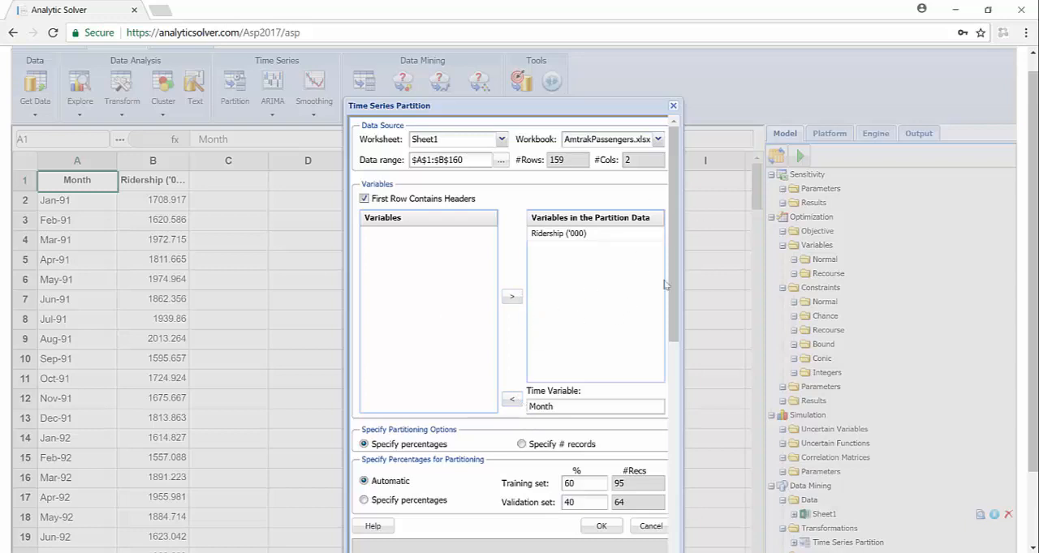
{"action": "left_click_drag", "start_coordinate": [669, 327], "coordinate": [668, 359]}
{"action": "scroll", "coordinate": [663, 350], "scroll_direction": "up", "scroll_amount": 2}
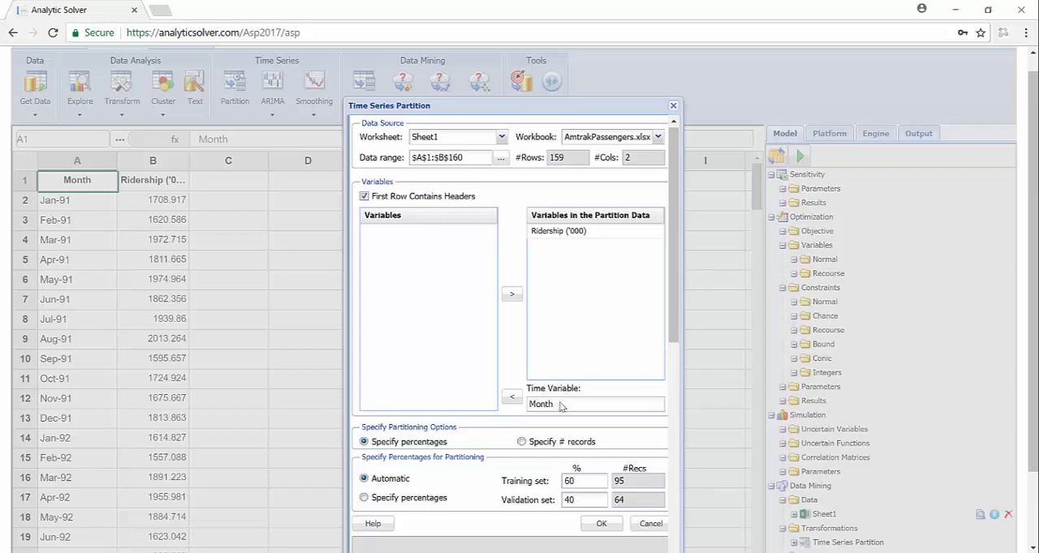
{"action": "left_click_drag", "start_coordinate": [562, 407], "coordinate": [524, 412]}
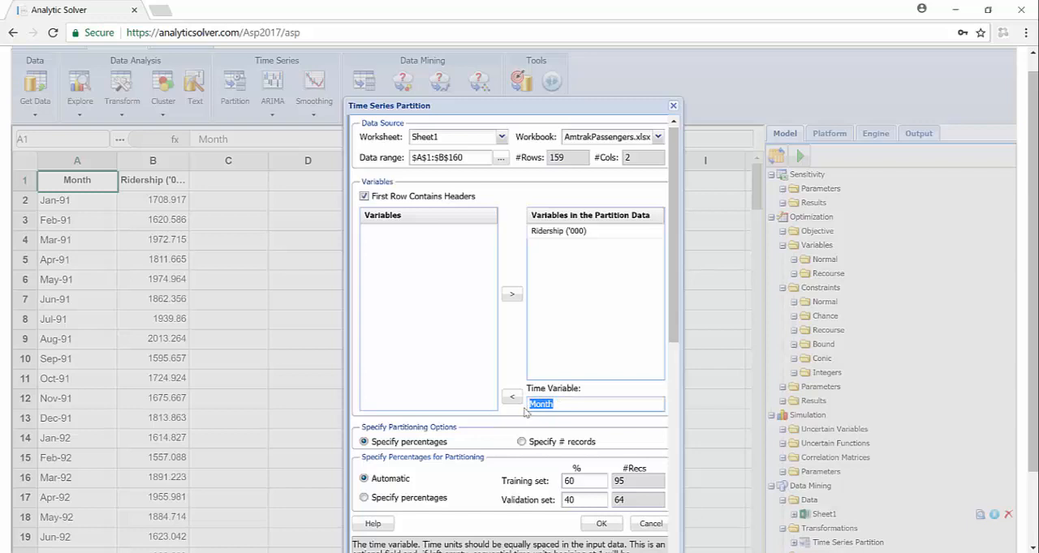
{"action": "left_click", "coordinate": [571, 232]}
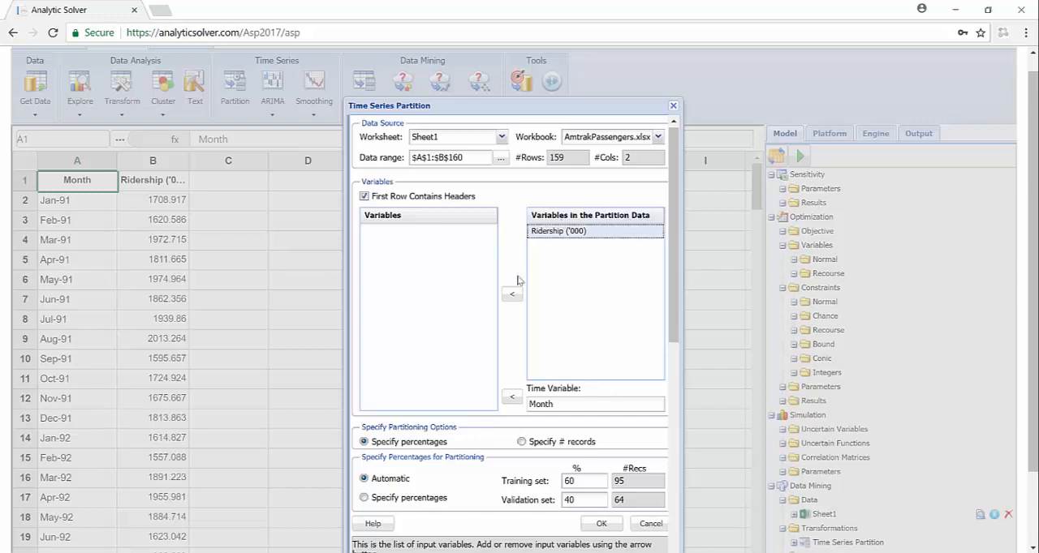
Partition the data by specified number of records with 147 records in the training set, and run the partition.
{"action": "left_click", "coordinate": [521, 443]}
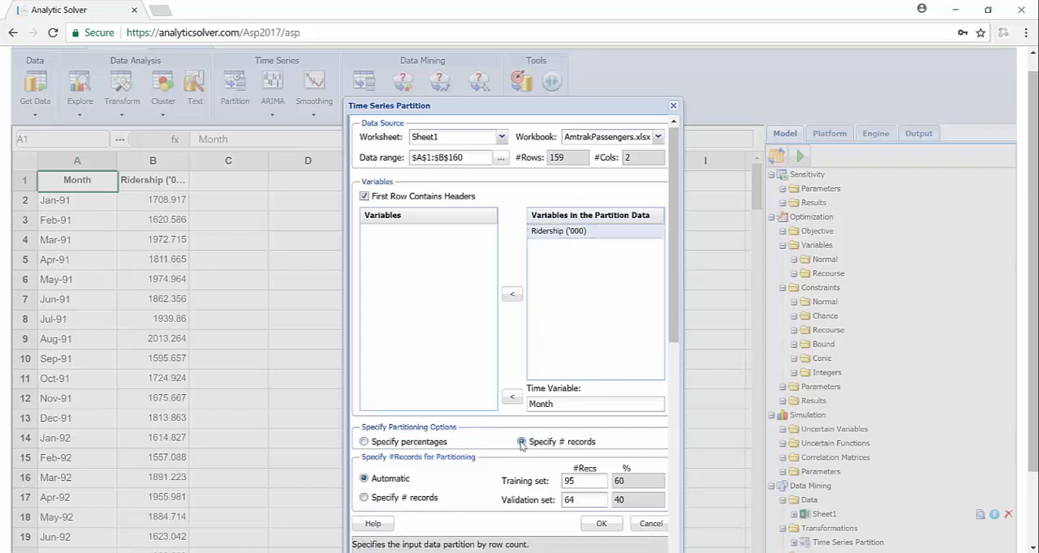
{"action": "left_click", "coordinate": [364, 498]}
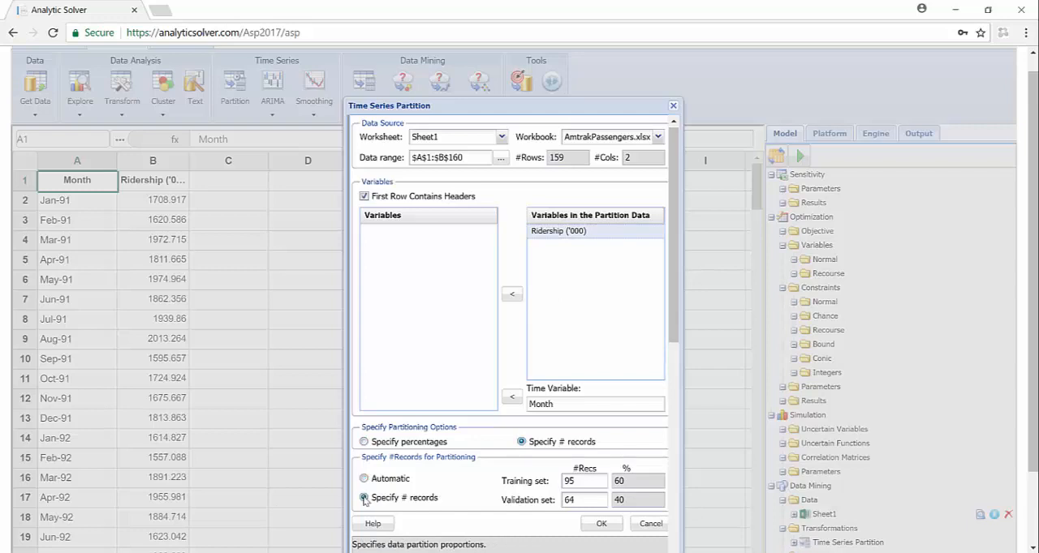
{"action": "left_click", "coordinate": [587, 486]}
{"action": "key", "text": "BackSpace"}
{"action": "key", "text": "BackSpace"}
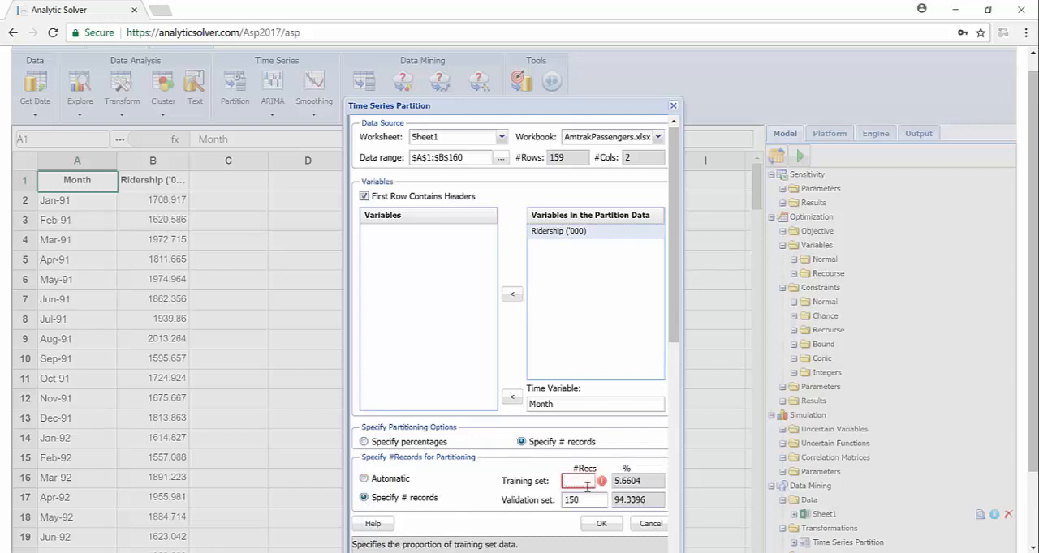
{"action": "type", "text": "147"}
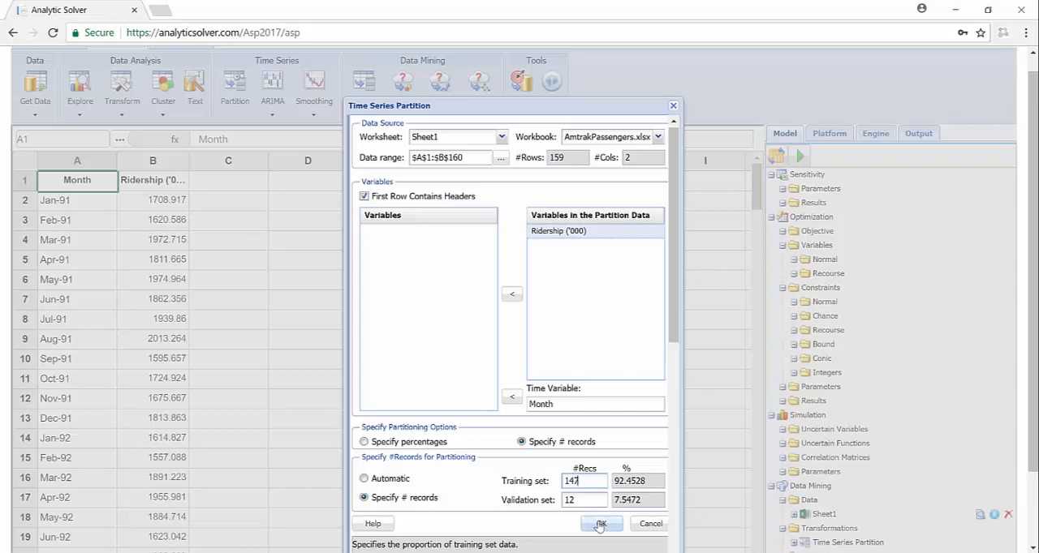
{"action": "left_click", "coordinate": [599, 526]}
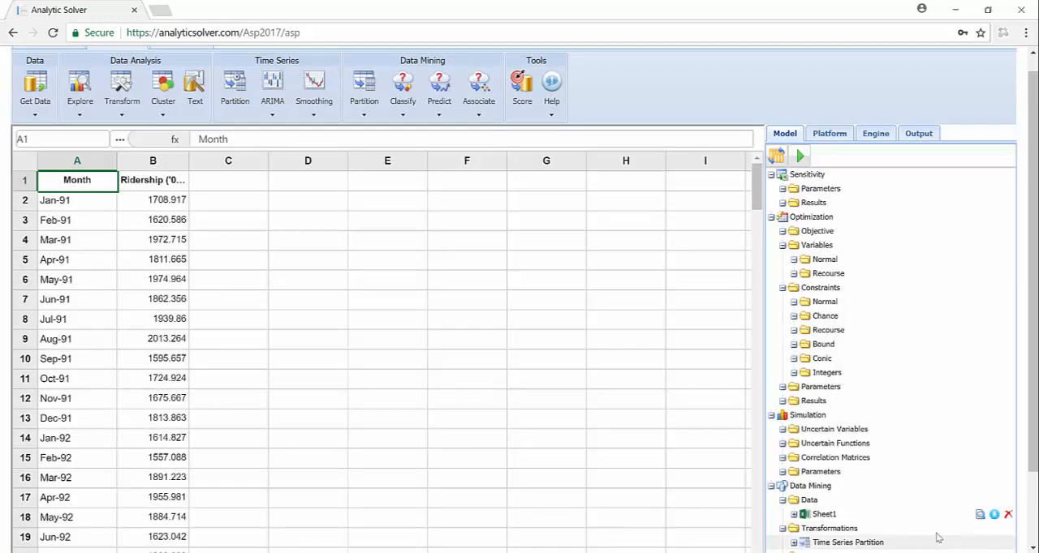
Examine the TSPartition1 output sheet, including its partitioning parameters, partition summary and partitioned data.
{"action": "scroll", "coordinate": [1033, 501], "scroll_direction": "down", "scroll_amount": 2}
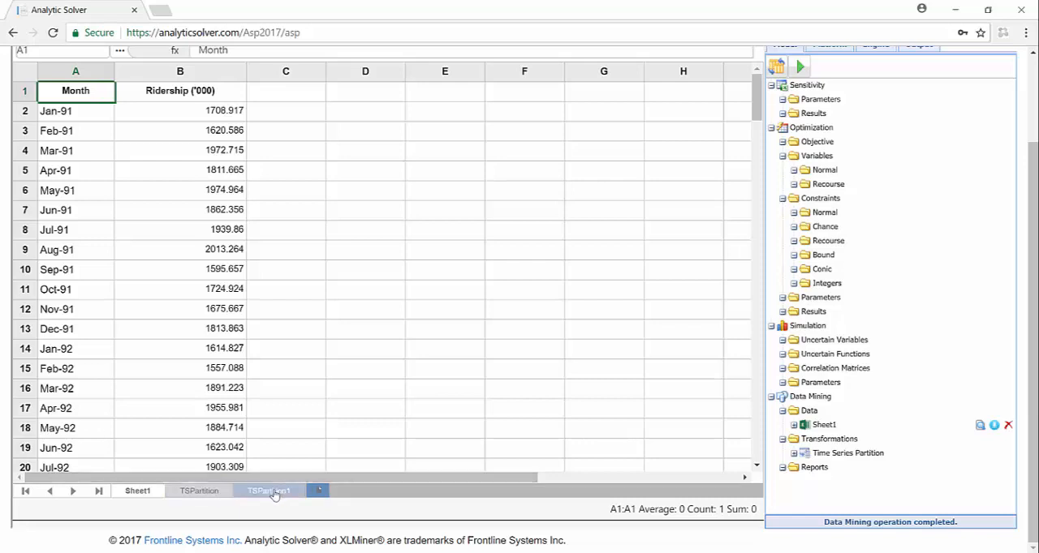
{"action": "left_click", "coordinate": [199, 498]}
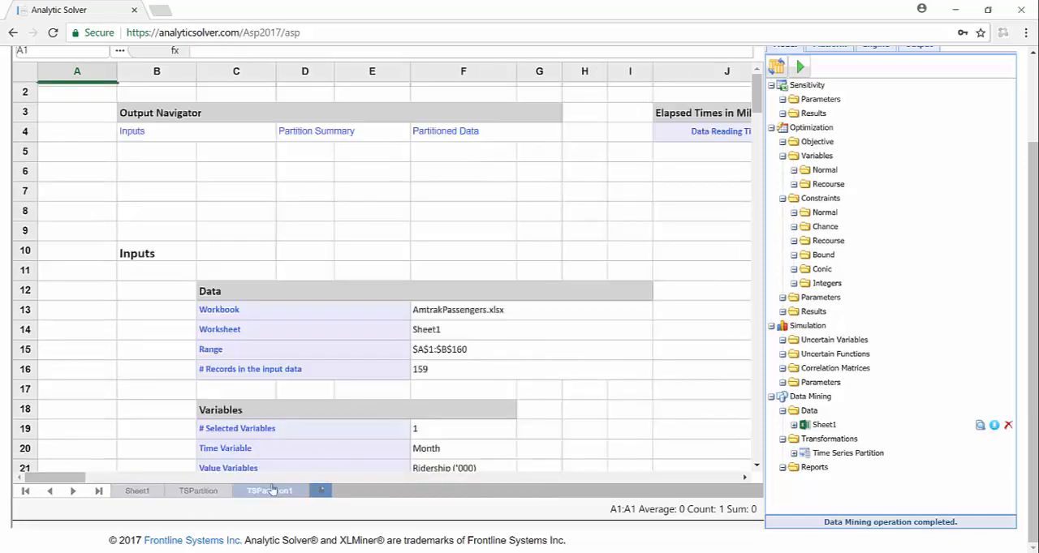
{"action": "left_click", "coordinate": [272, 495]}
{"action": "scroll", "coordinate": [370, 425], "scroll_direction": "down", "scroll_amount": 5}
{"action": "scroll", "coordinate": [370, 425], "scroll_direction": "down", "scroll_amount": 3}
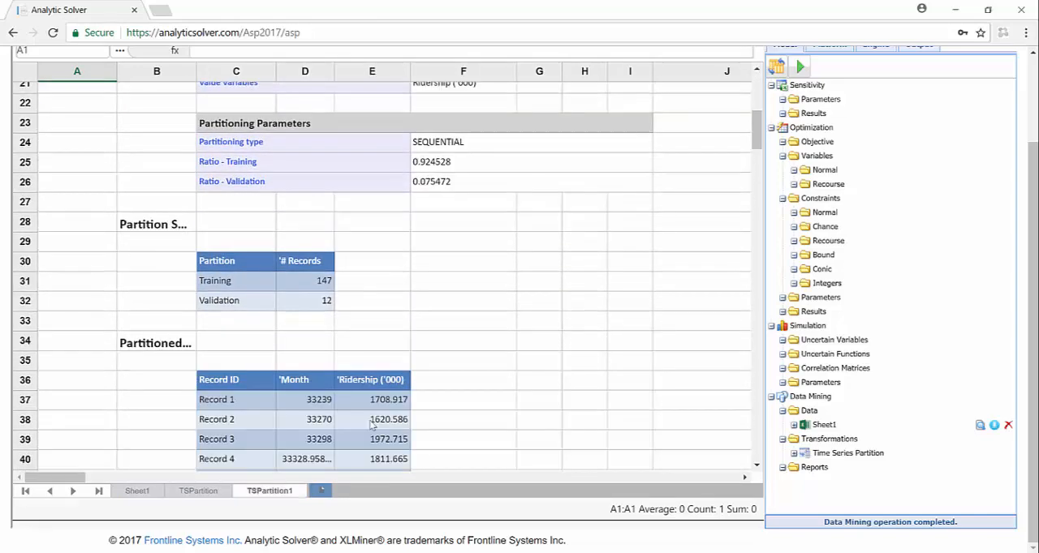
{"action": "scroll", "coordinate": [370, 422], "scroll_direction": "down", "scroll_amount": 2}
{"action": "scroll", "coordinate": [365, 388], "scroll_direction": "down", "scroll_amount": 2}
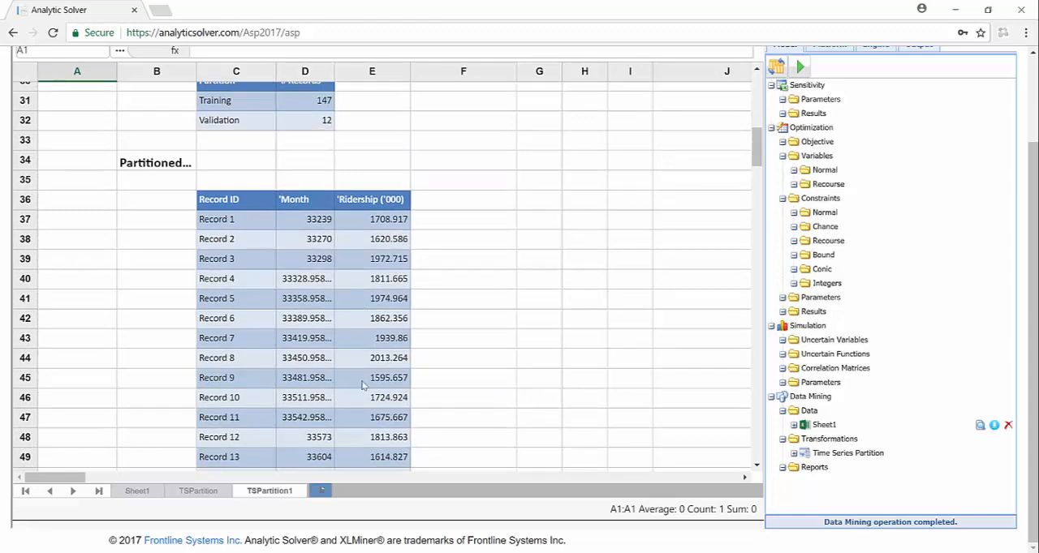
{"action": "scroll", "coordinate": [362, 387], "scroll_direction": "up", "scroll_amount": 3}
{"action": "scroll", "coordinate": [363, 387], "scroll_direction": "up", "scroll_amount": 3}
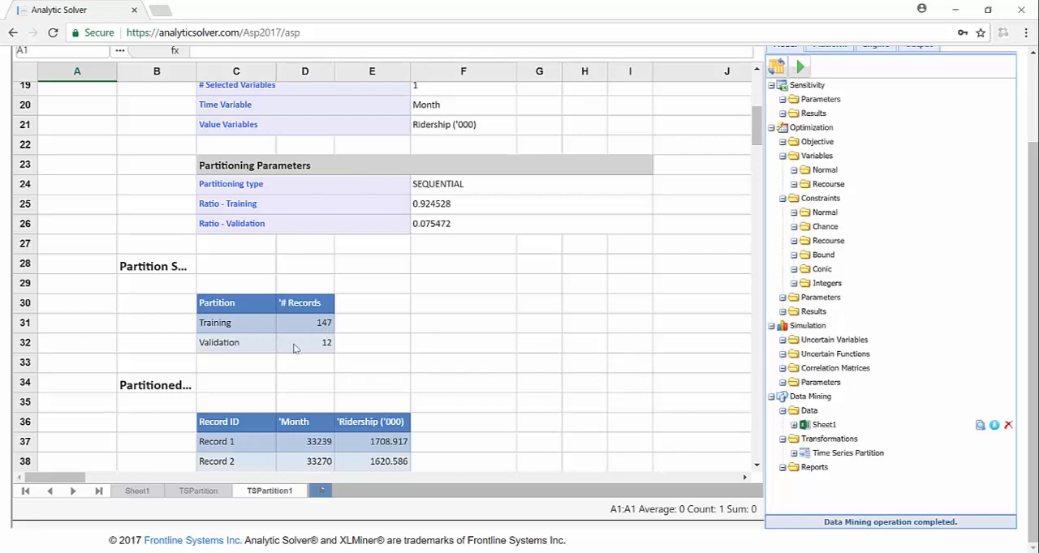
{"action": "scroll", "coordinate": [294, 349], "scroll_direction": "up", "scroll_amount": 6}
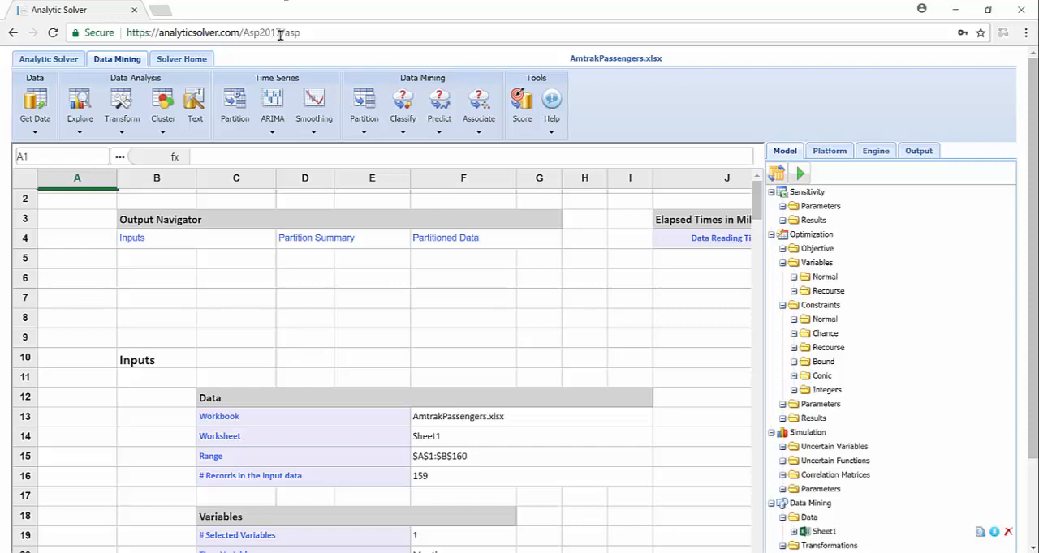
Check which workbooks can be opened from AnalyticSolver.com, and close the list without opening any.
{"action": "left_click_drag", "start_coordinate": [279, 34], "coordinate": [244, 34]}
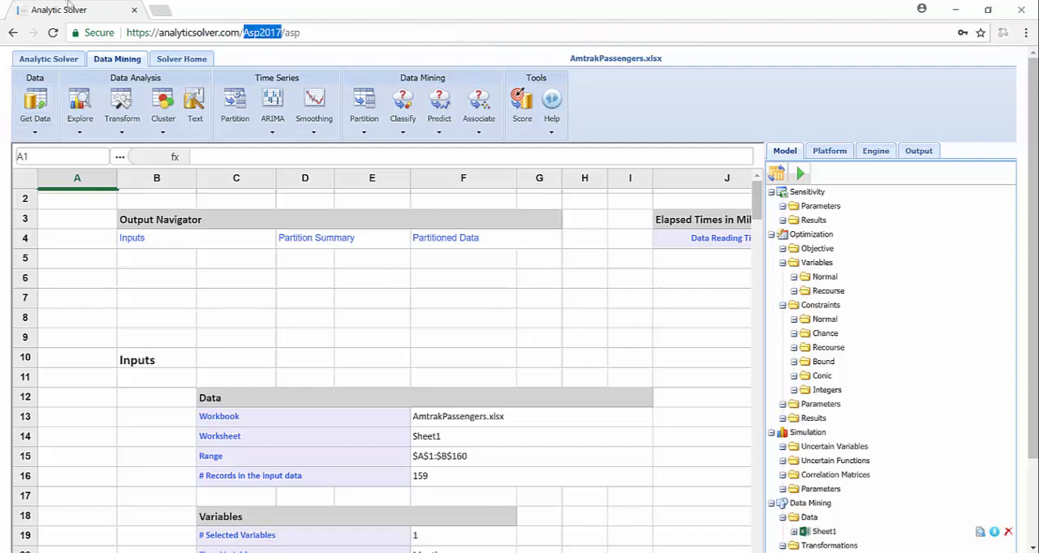
{"action": "left_click", "coordinate": [167, 61]}
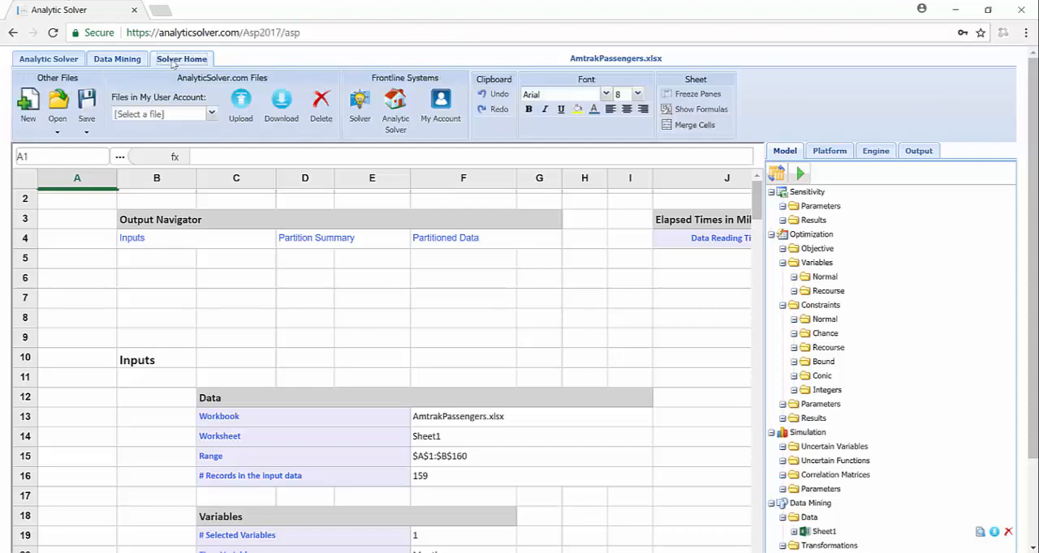
{"action": "left_click", "coordinate": [56, 136]}
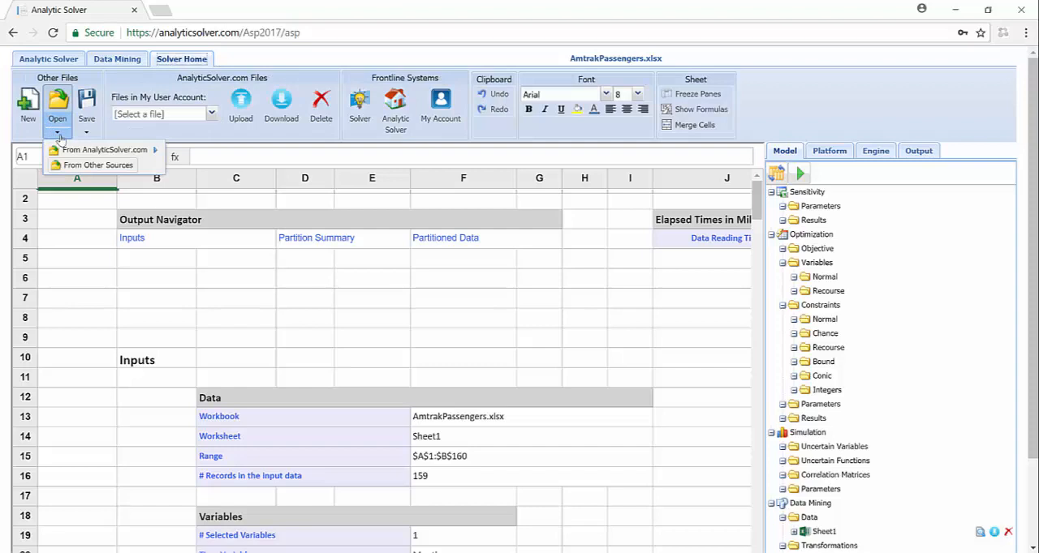
{"action": "mouse_move", "coordinate": [81, 149]}
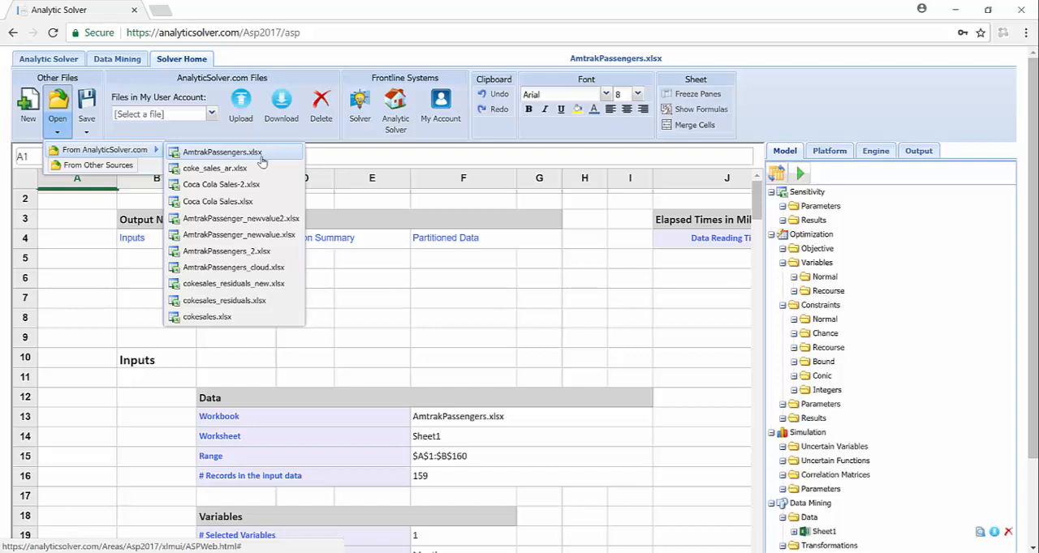
{"action": "left_click", "coordinate": [33, 320]}
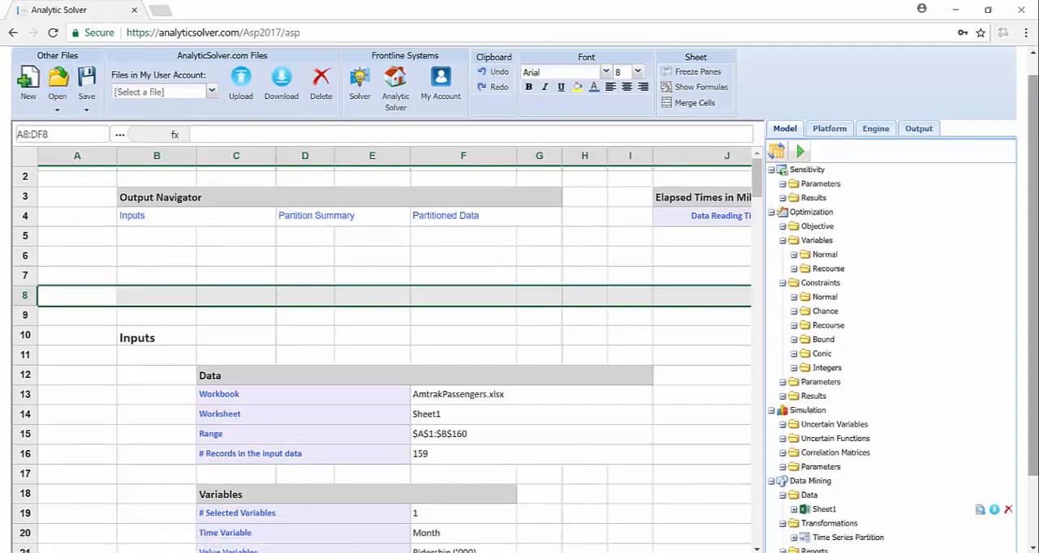
Display the original Month and Ridership ('000) data on Sheet1.
{"action": "scroll", "coordinate": [1033, 473], "scroll_direction": "down", "scroll_amount": 1}
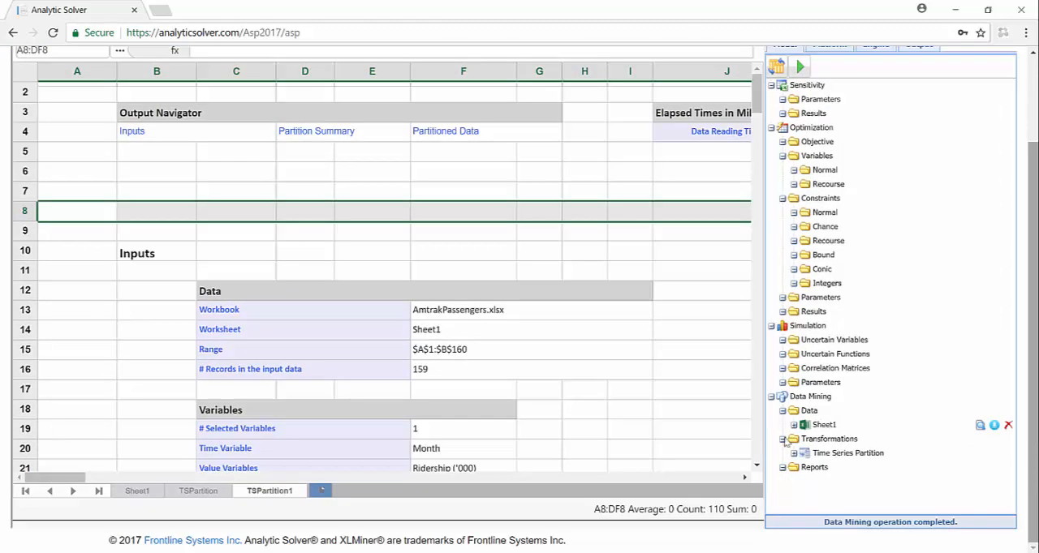
{"action": "left_click", "coordinate": [137, 491]}
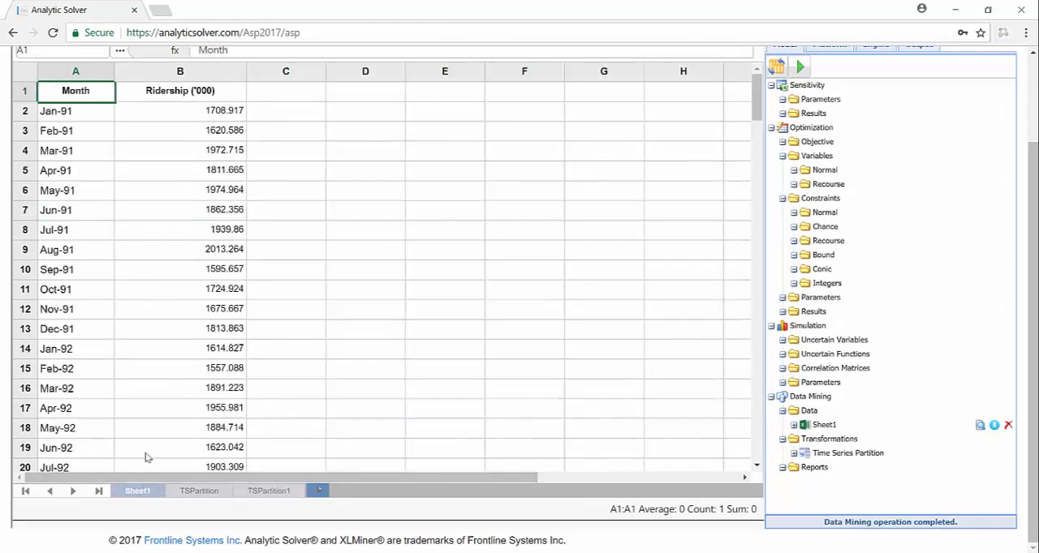